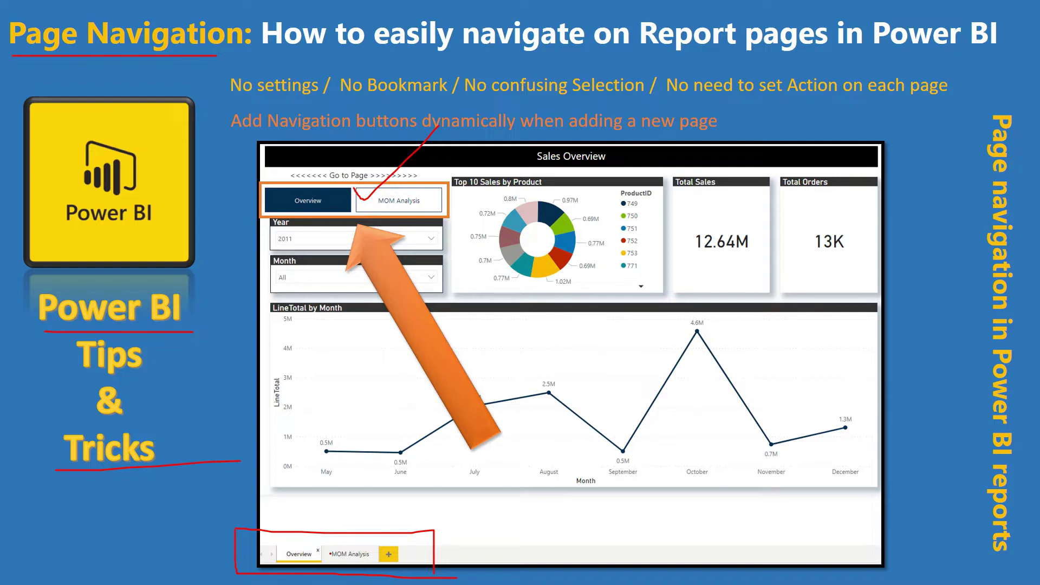
Draw red check marks over the Overview and MOM Analysis page tabs and beside the Overview button.
drag(277, 556, 332, 511)
drag(343, 559, 376, 509)
mouse_move(263, 185)
mouse_down()
mouse_move(271, 190)
mouse_move(308, 136)
mouse_up()
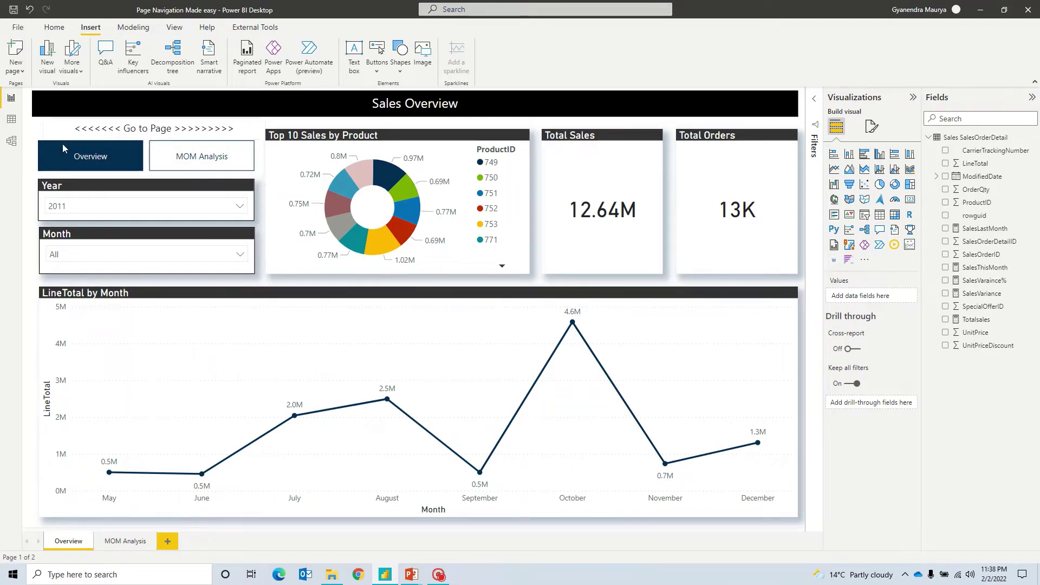
click(124, 547)
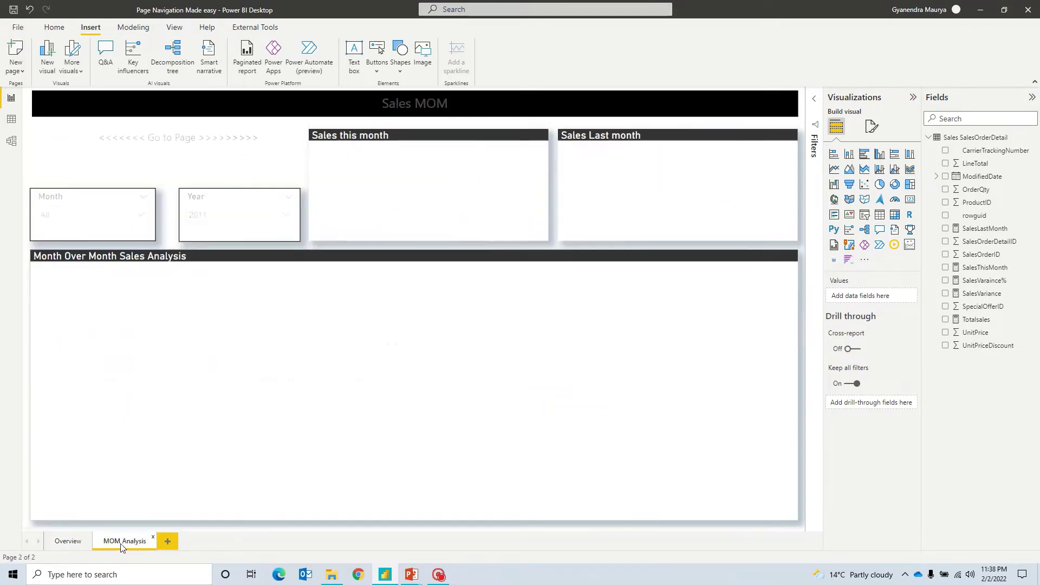
click(66, 541)
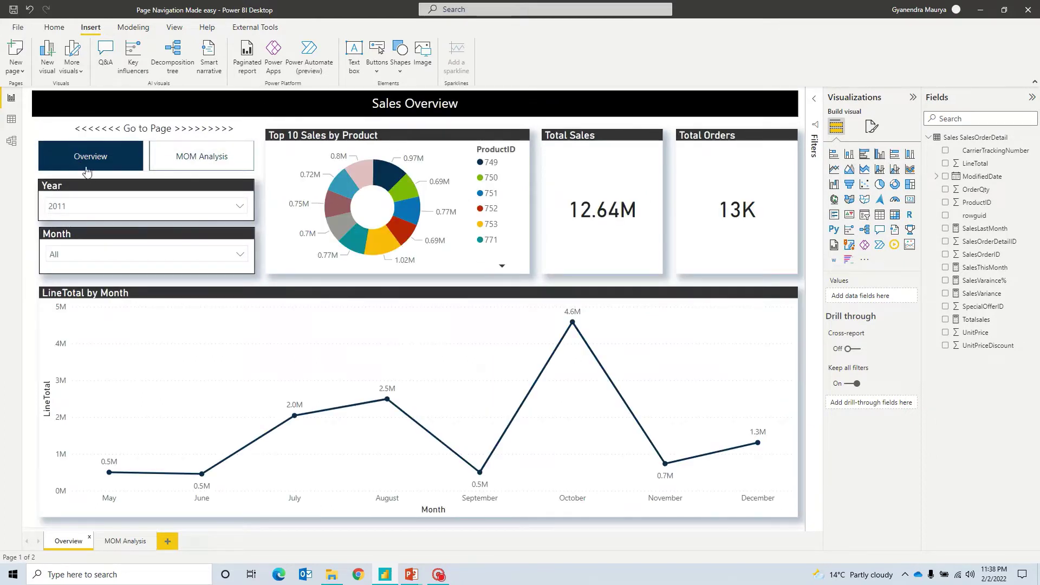
ctrl+click(185, 157)
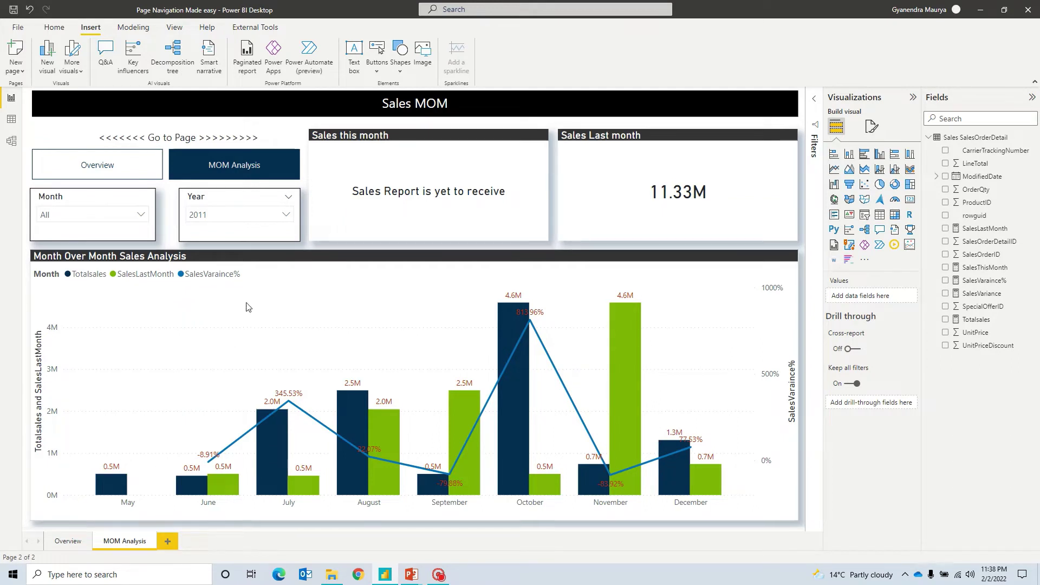
ctrl+click(107, 168)
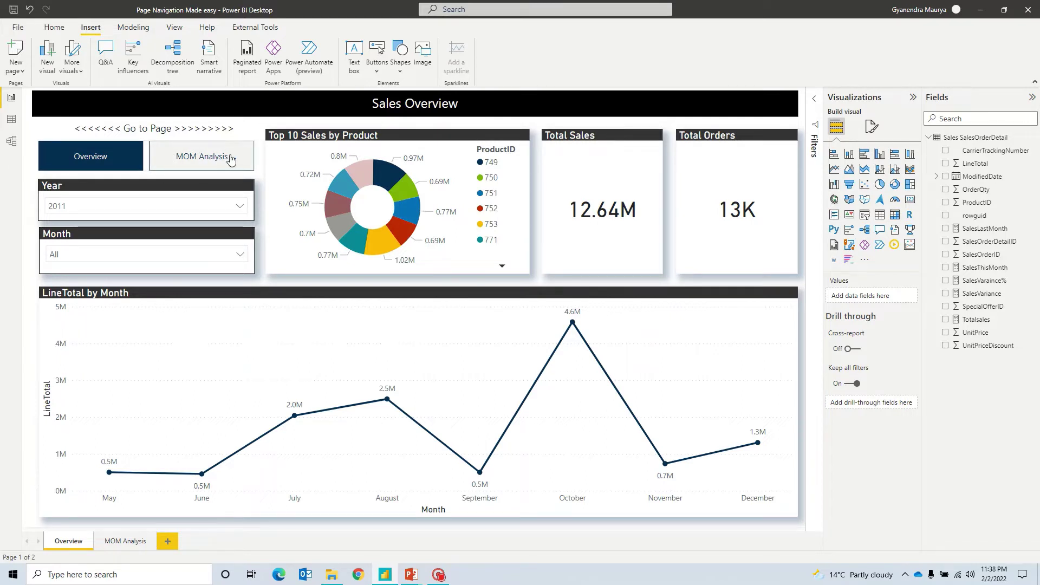
ctrl+click(230, 158)
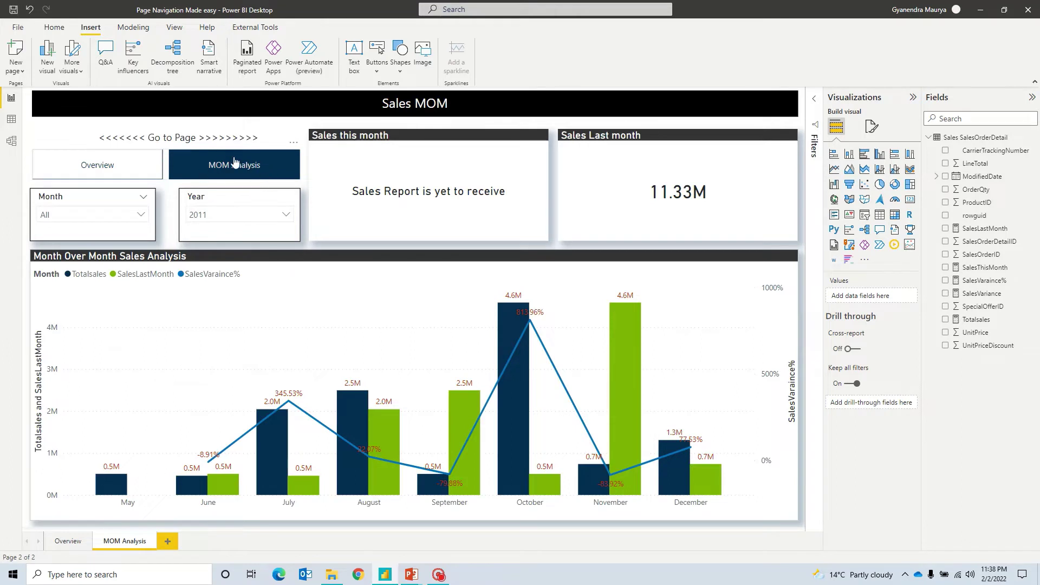
ctrl+click(65, 157)
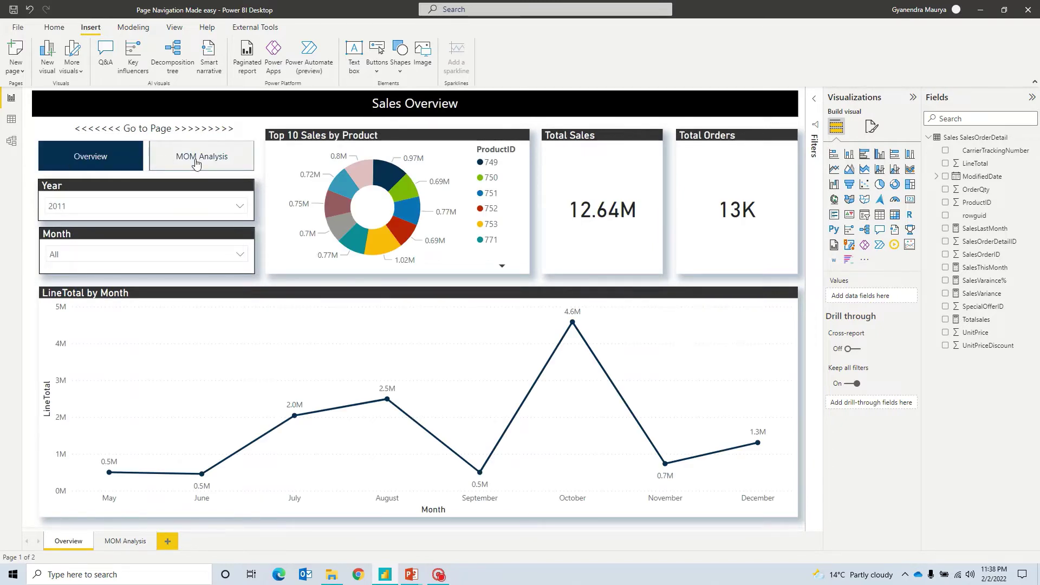
Add blank Page 1 and Page 2, checking the Overview navigator updates, then start removing Page 1.
click(167, 542)
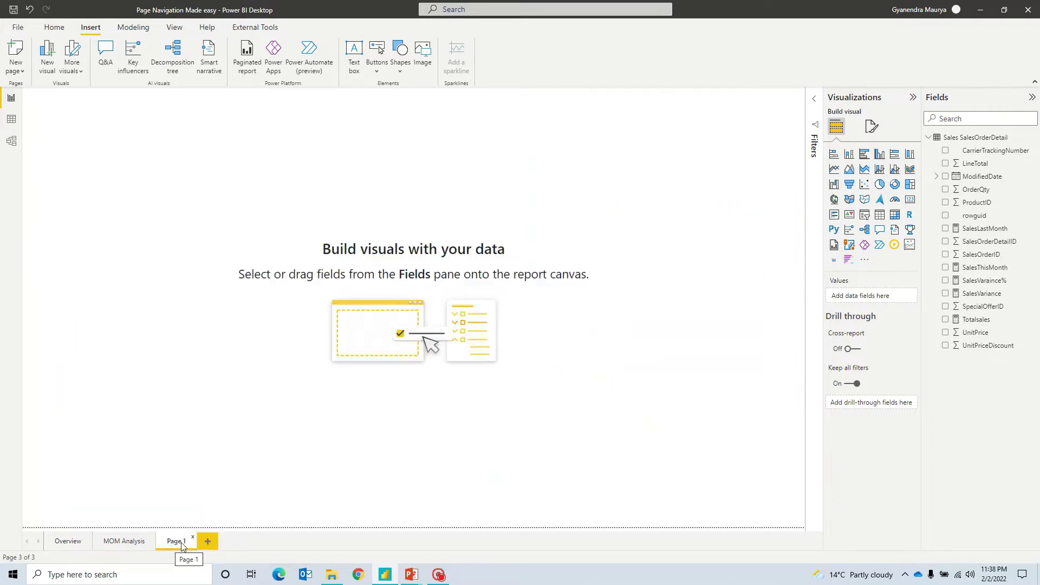
click(64, 542)
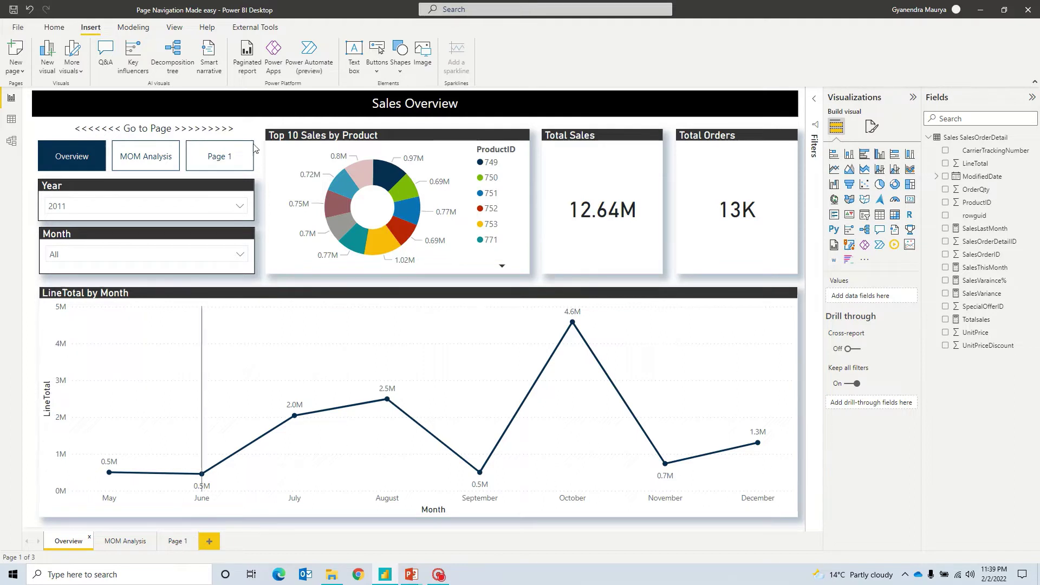
click(209, 539)
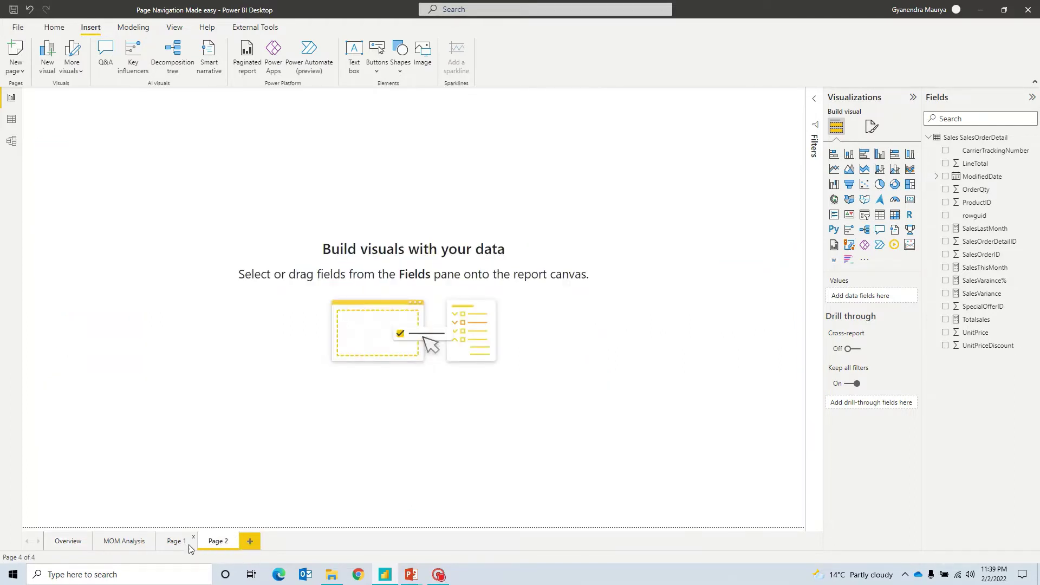
click(64, 542)
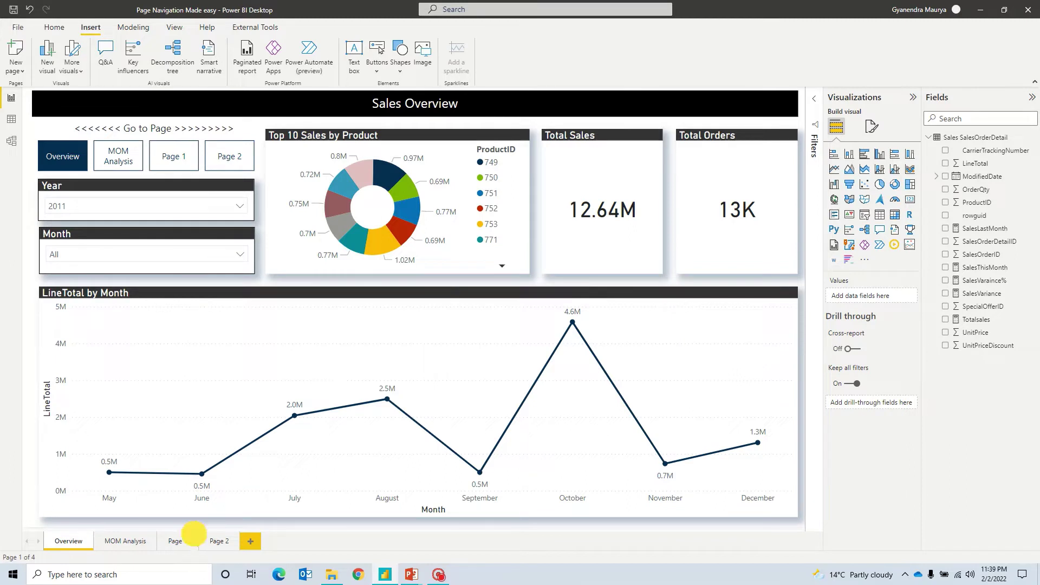
click(191, 542)
Delete Page 1 and Page 2, leaving only Overview and MOM Analysis.
click(569, 312)
click(194, 542)
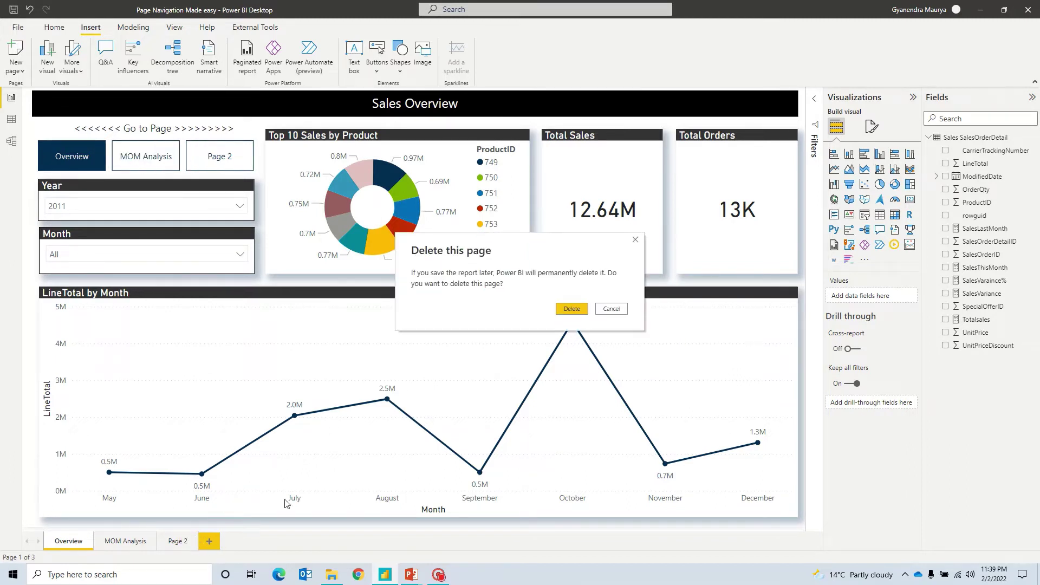
click(572, 309)
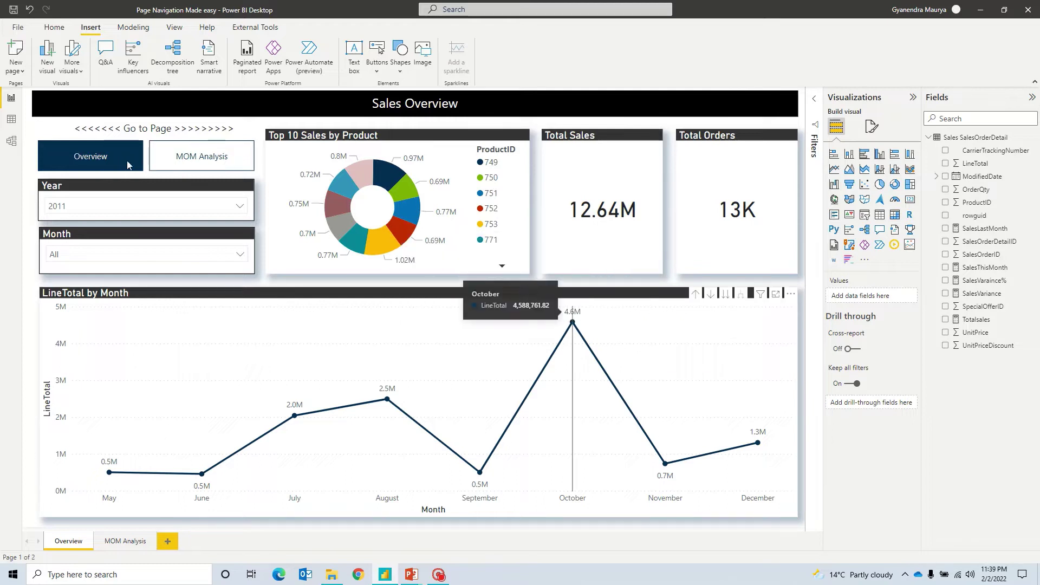
Remove the page navigator from the Overview page.
click(150, 156)
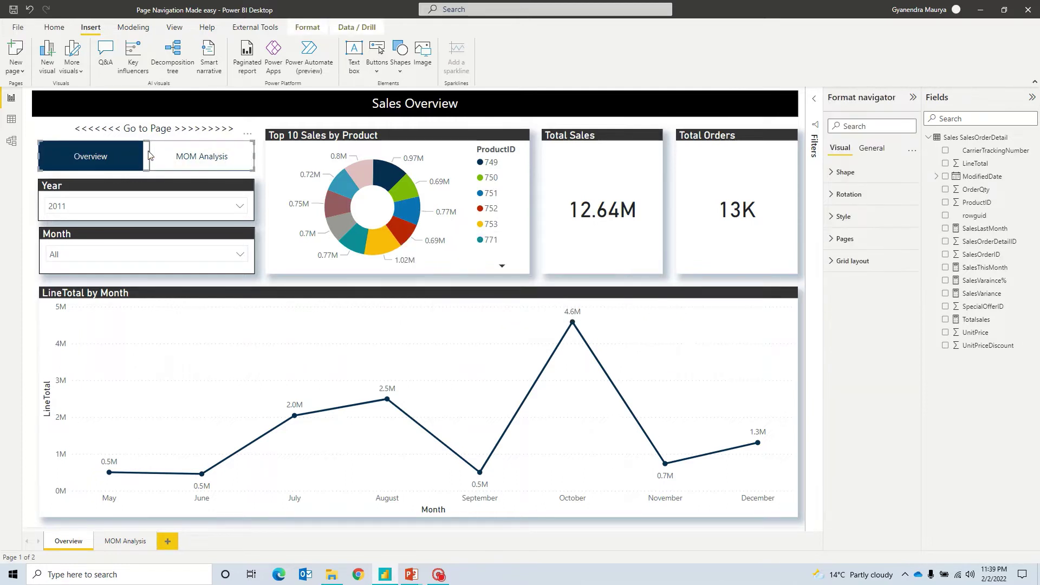
key(Delete)
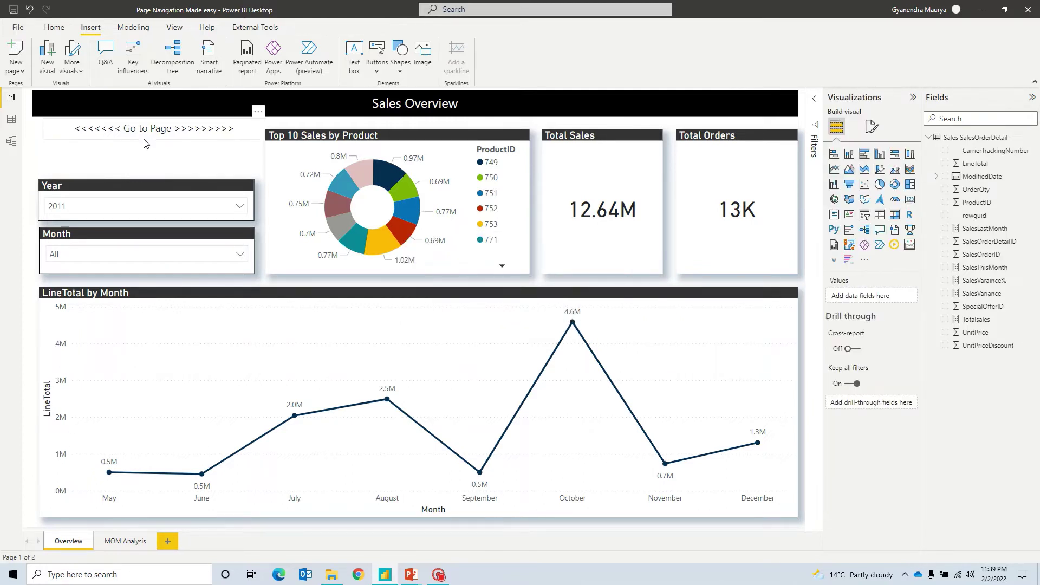
click(129, 162)
Insert a blank button under the Go to Page text and label it 'Go to MOMpage'.
click(377, 51)
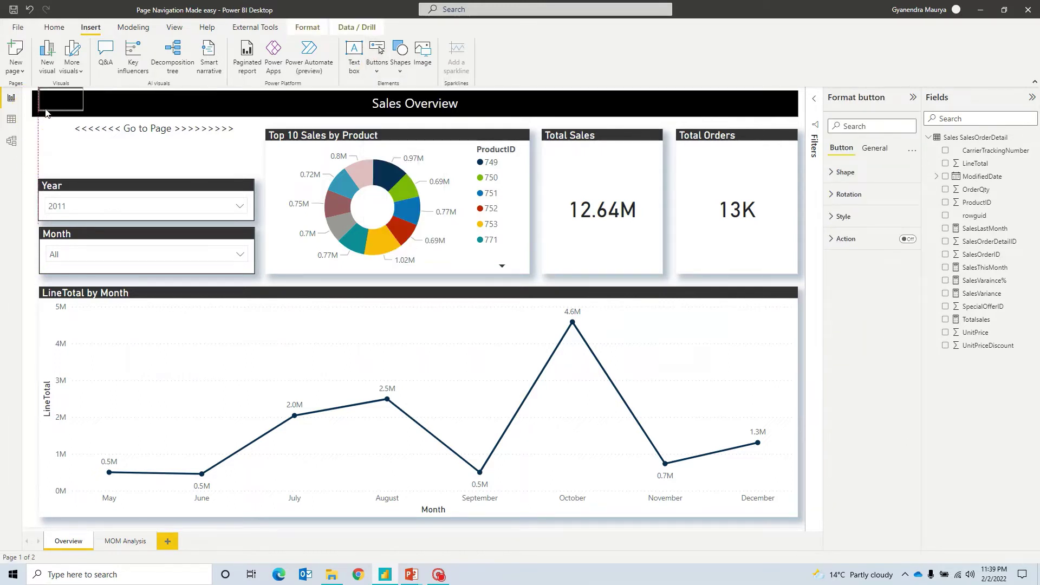
drag(46, 107, 205, 157)
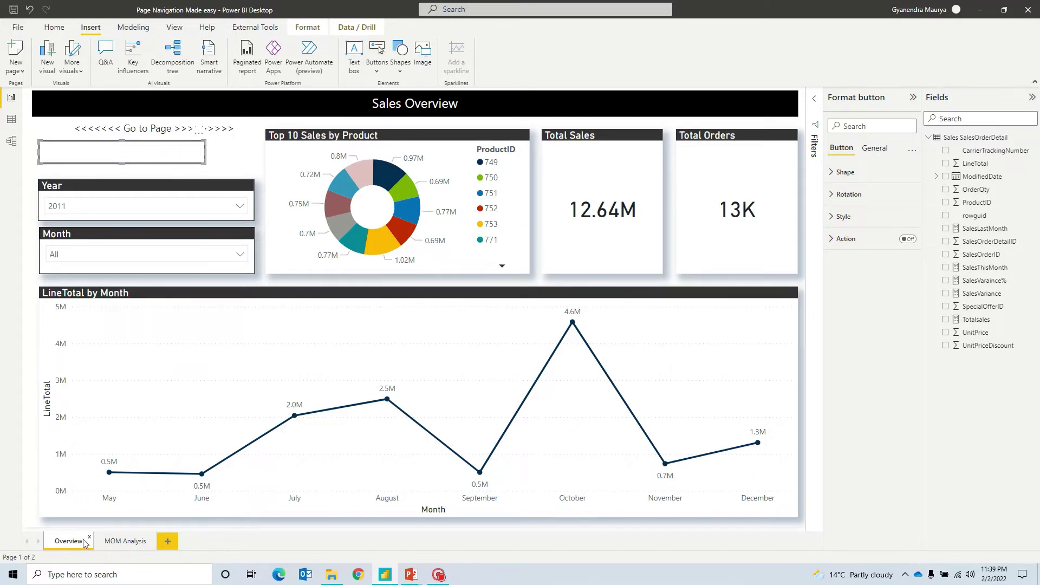
click(856, 125)
text(Text)
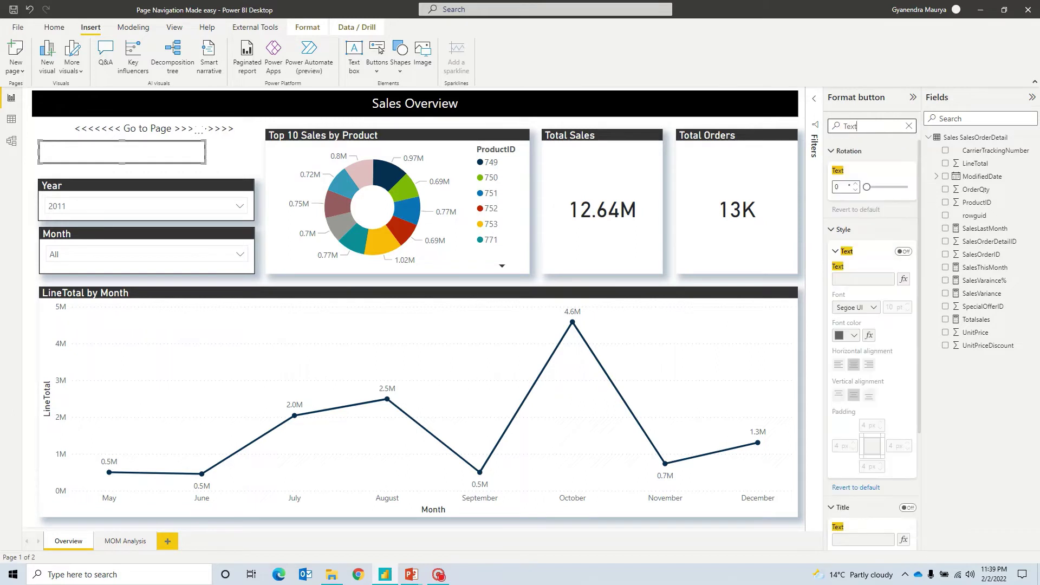
click(903, 251)
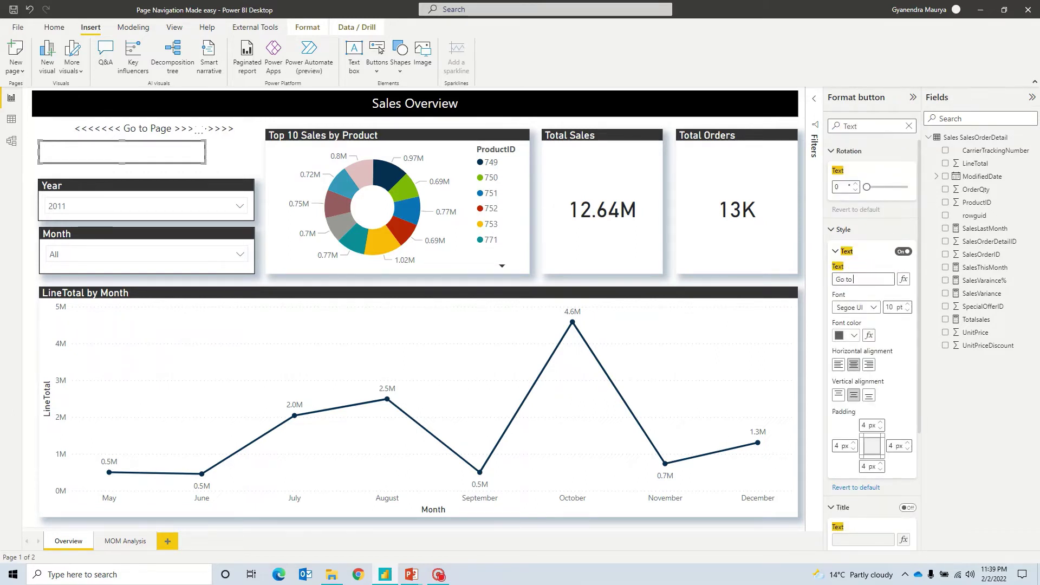
text(MOMpage)
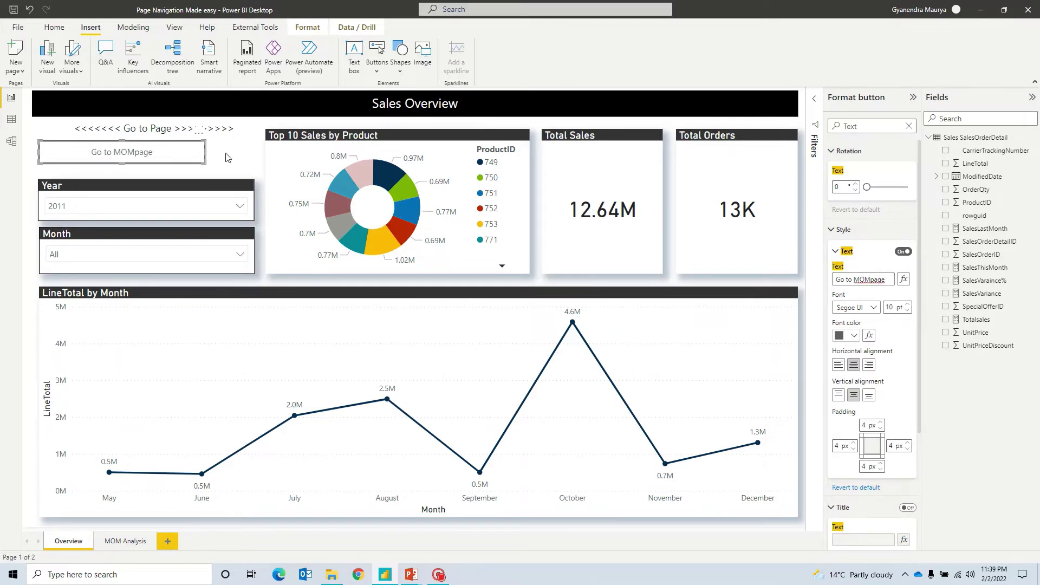
Give the Go to MOMpage button a Page navigation action with MOM Analysis as destination.
click(162, 158)
click(162, 159)
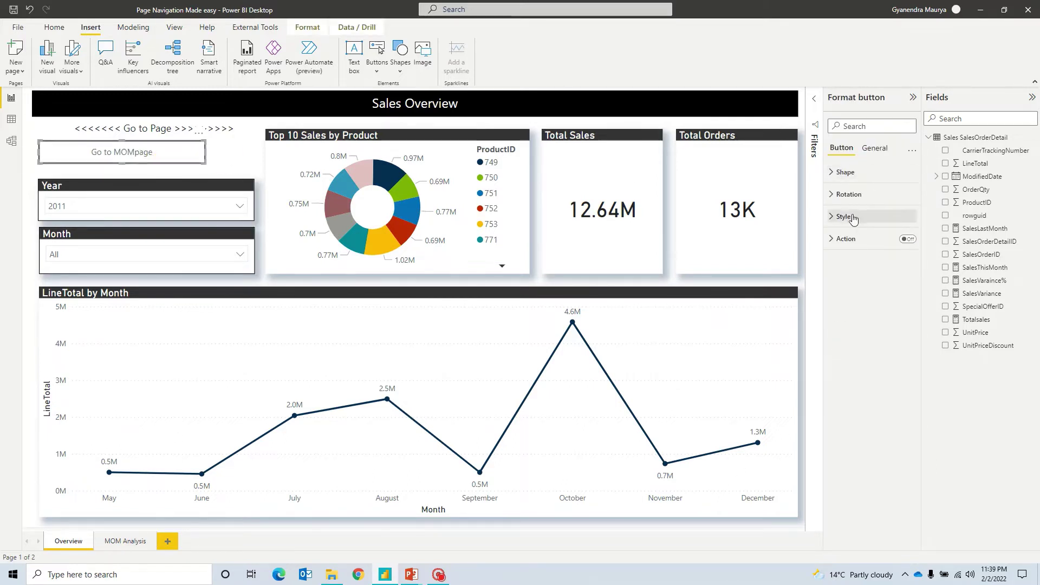
click(907, 239)
click(839, 242)
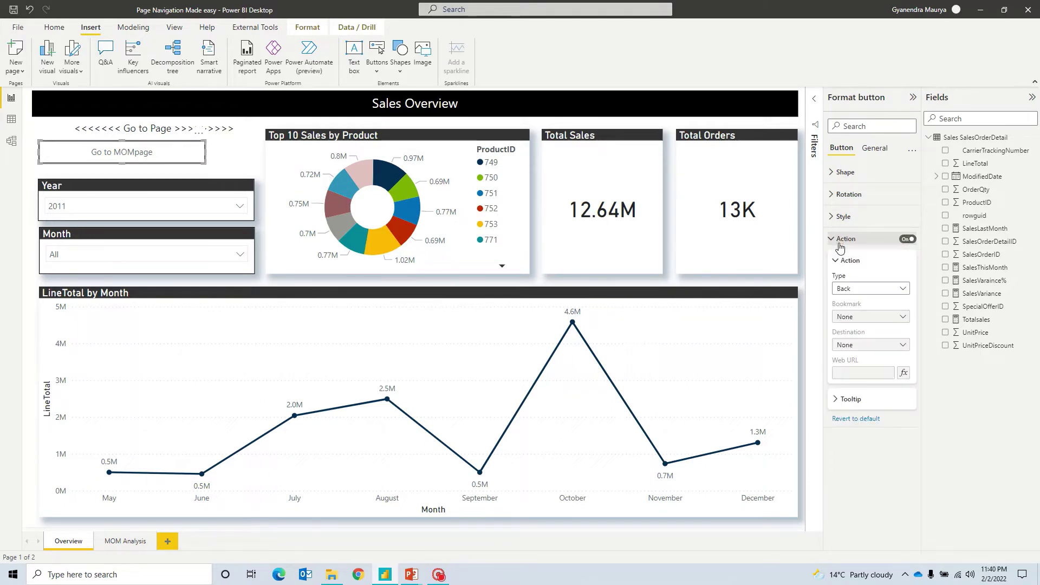
click(886, 296)
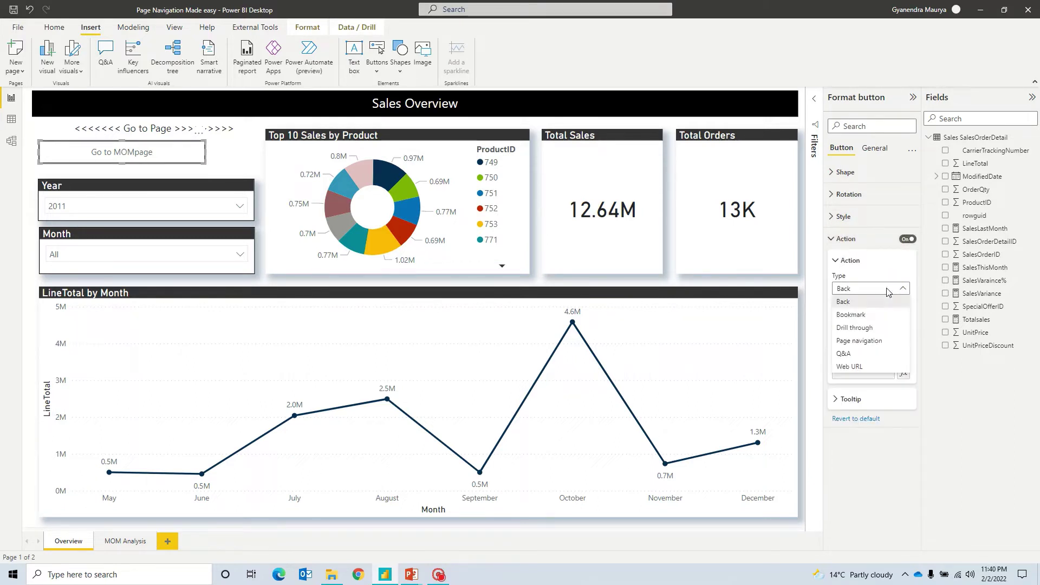
click(878, 341)
click(901, 345)
click(861, 371)
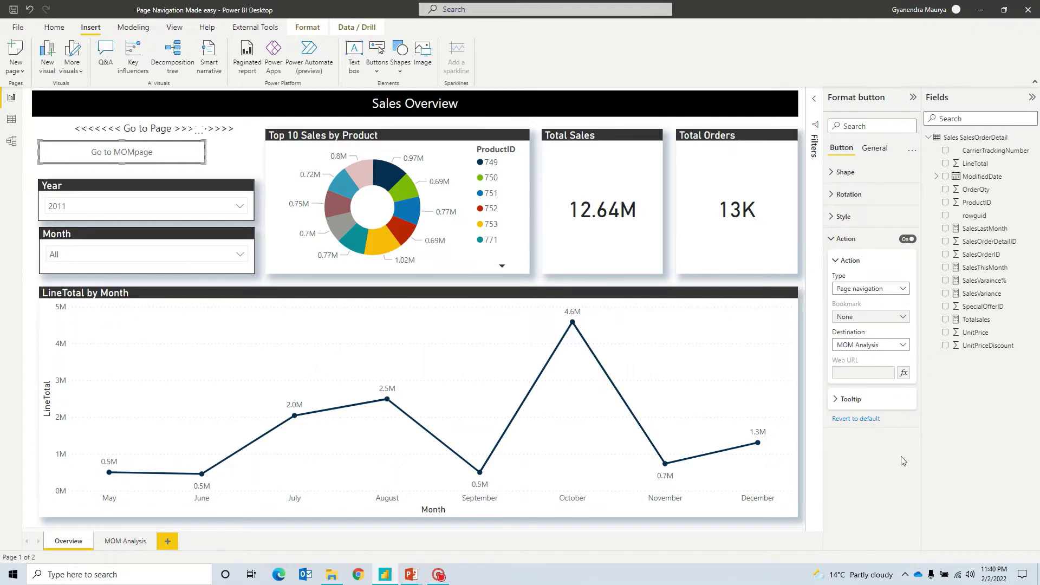
click(244, 153)
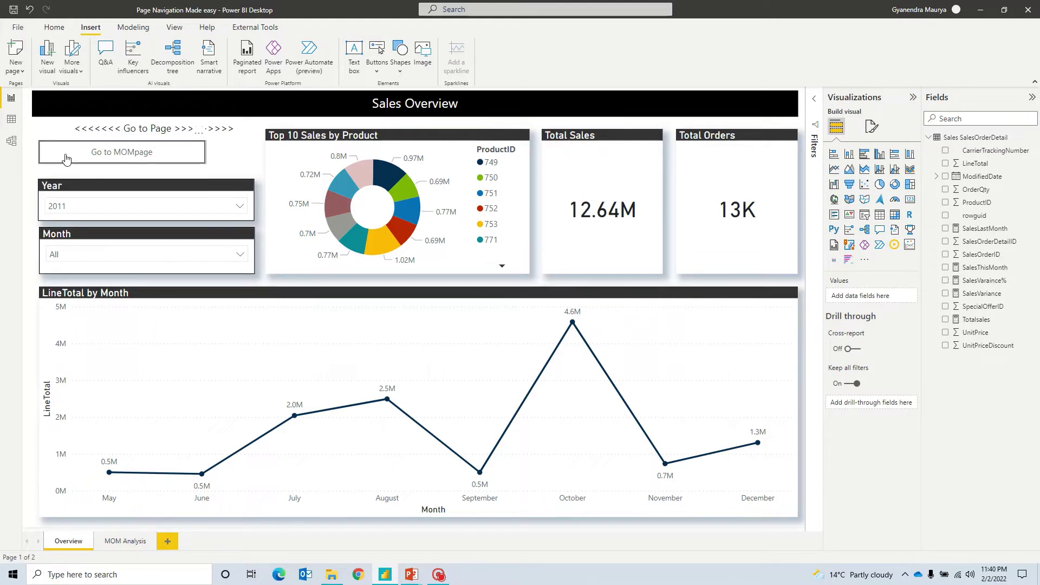
ctrl+click(106, 154)
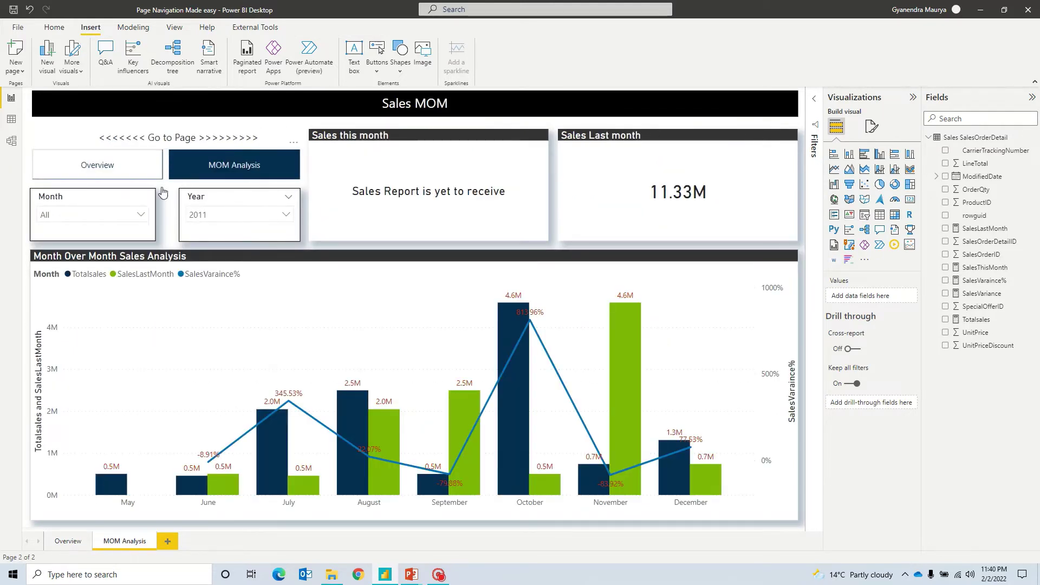
ctrl+click(143, 162)
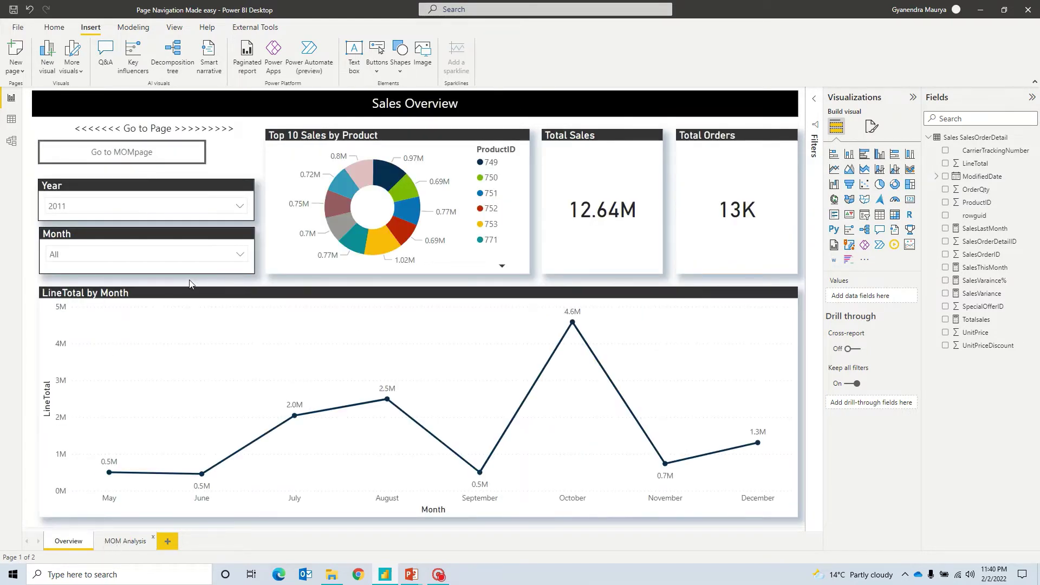
ctrl+click(122, 152)
ctrl+click(87, 165)
Delete the Go to MOMpage button from the Overview page.
click(202, 160)
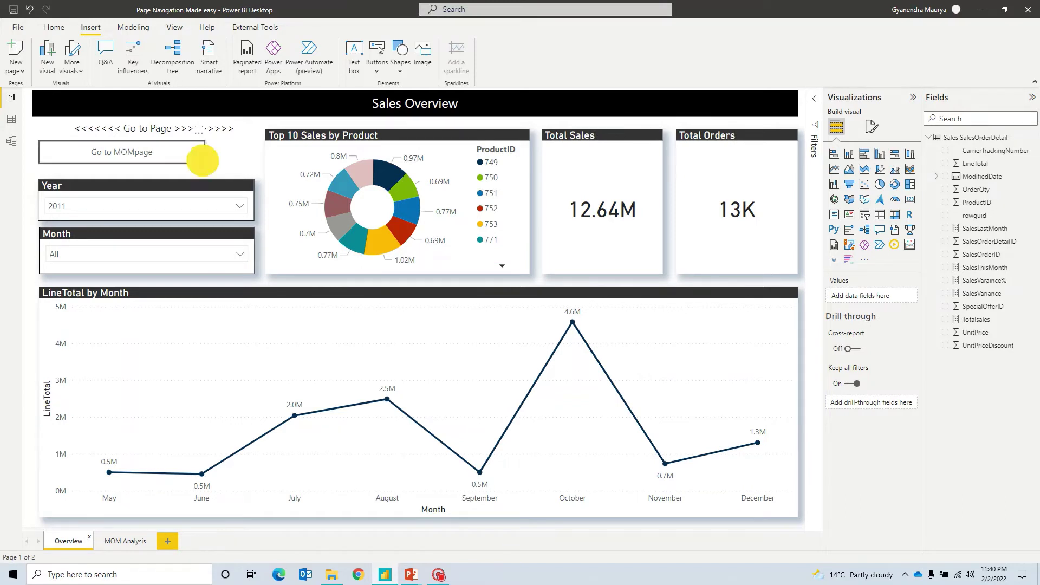
key(Delete)
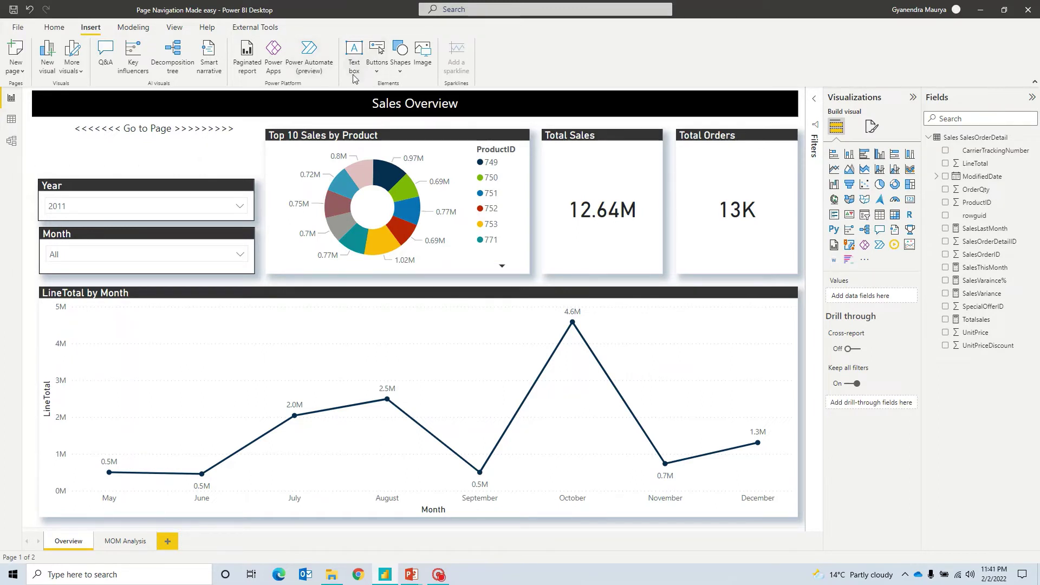
Insert a page navigator and size it beneath the Go to Page heading, aligned with the slicers.
click(379, 49)
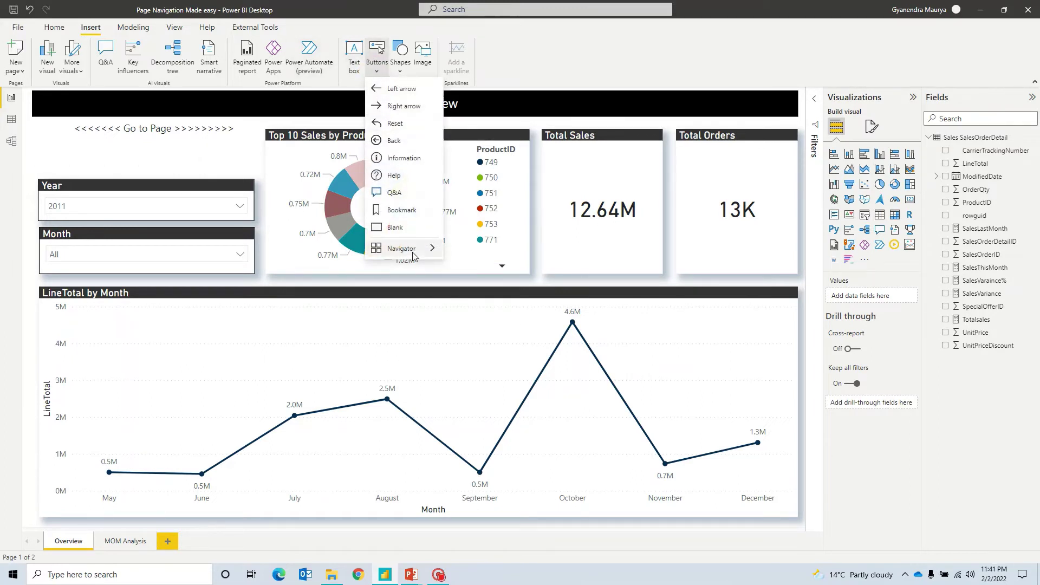
mouse_move(403, 249)
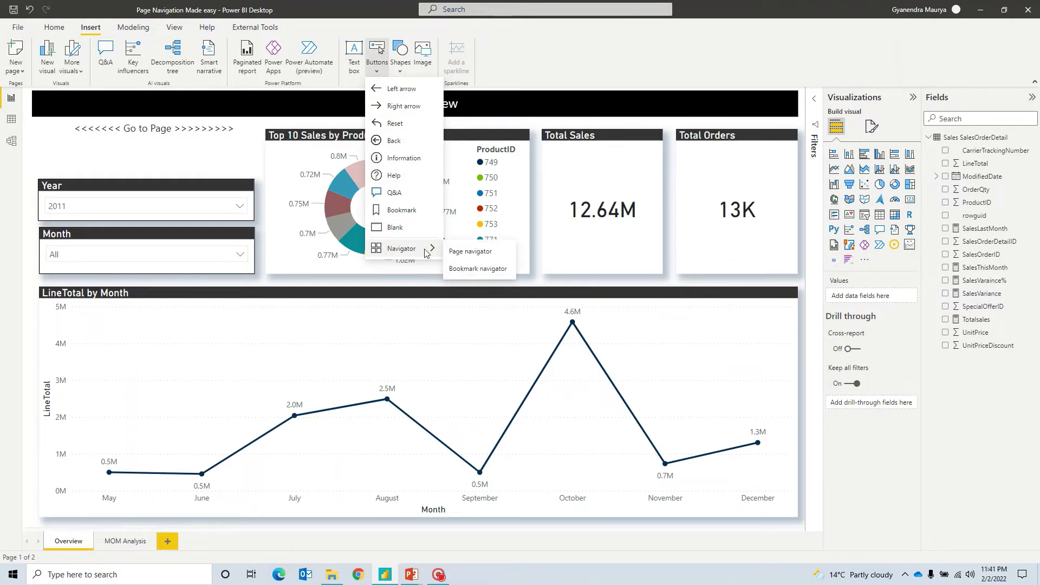
click(489, 255)
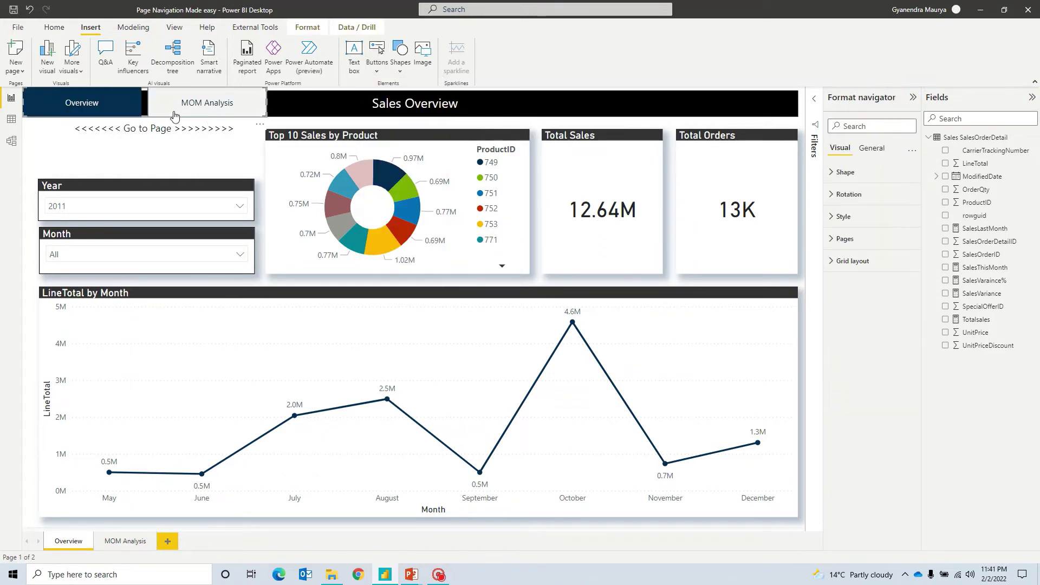
drag(150, 107, 151, 161)
drag(268, 155, 218, 155)
drag(125, 156, 136, 154)
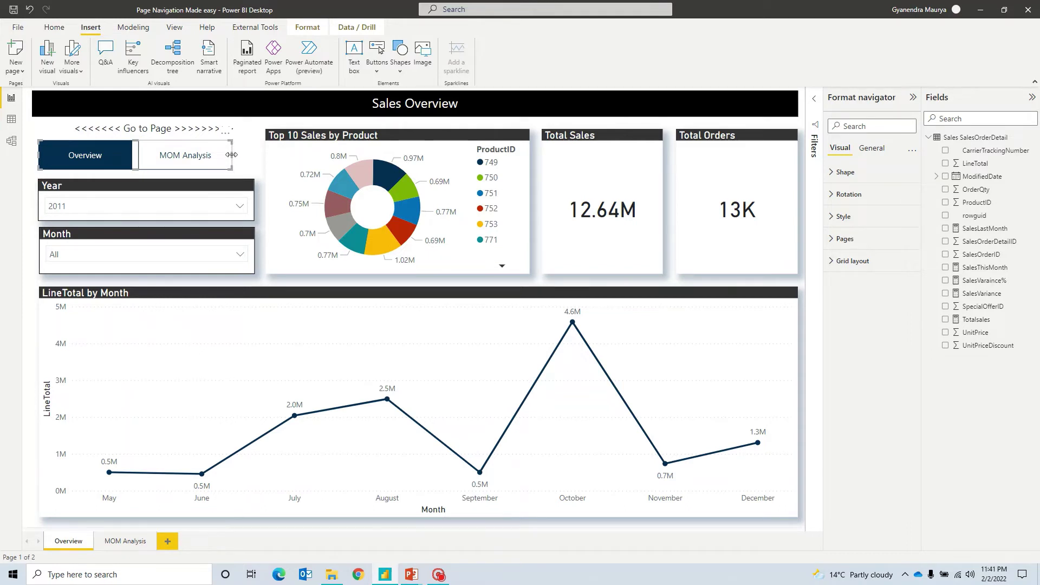
drag(234, 158, 255, 156)
click(194, 157)
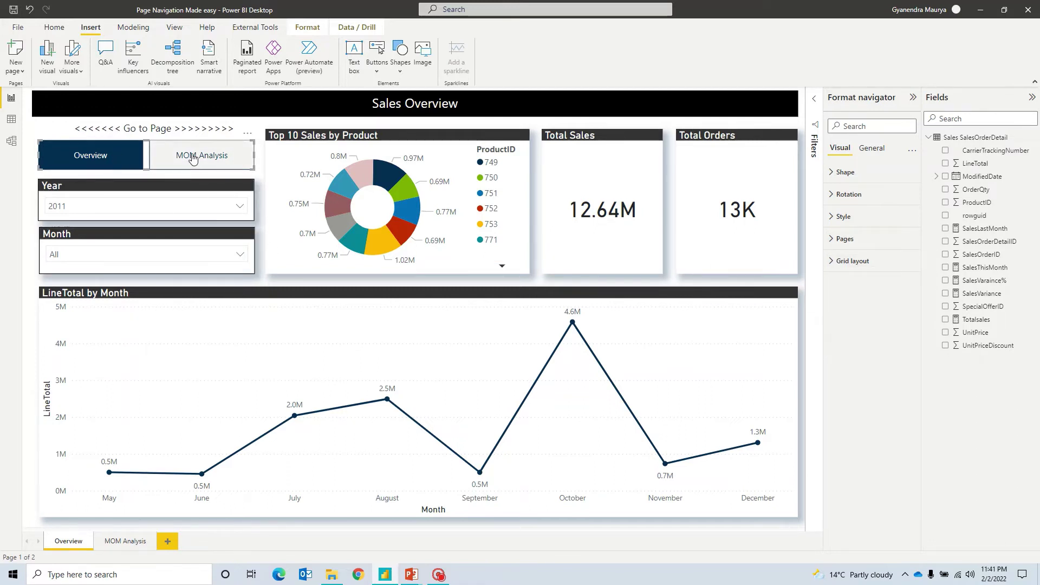
Try a Grid orientation for the navigator with 2 px padding and 2 columns.
click(845, 262)
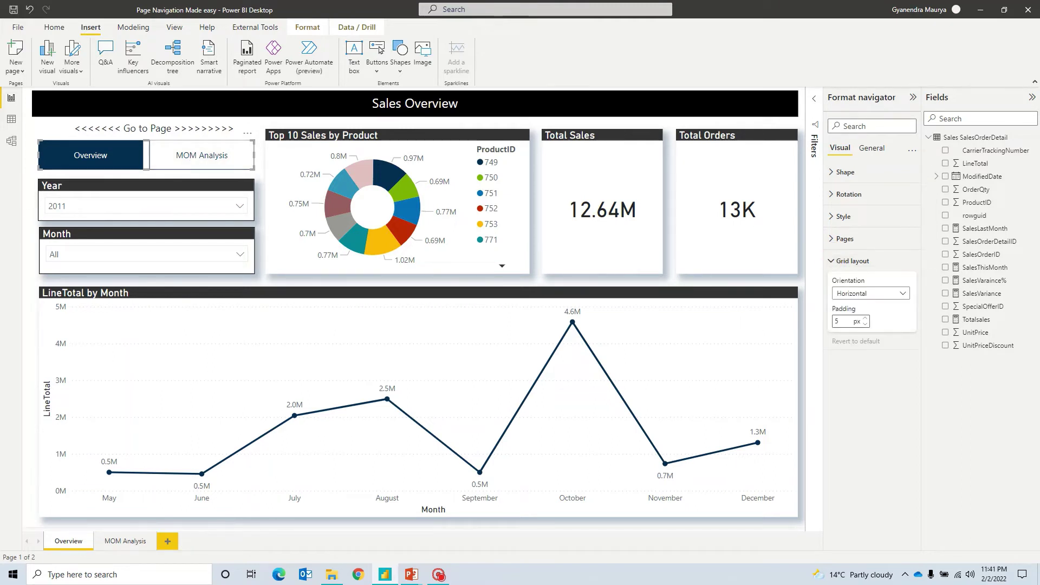
click(865, 324)
click(865, 324)
click(866, 324)
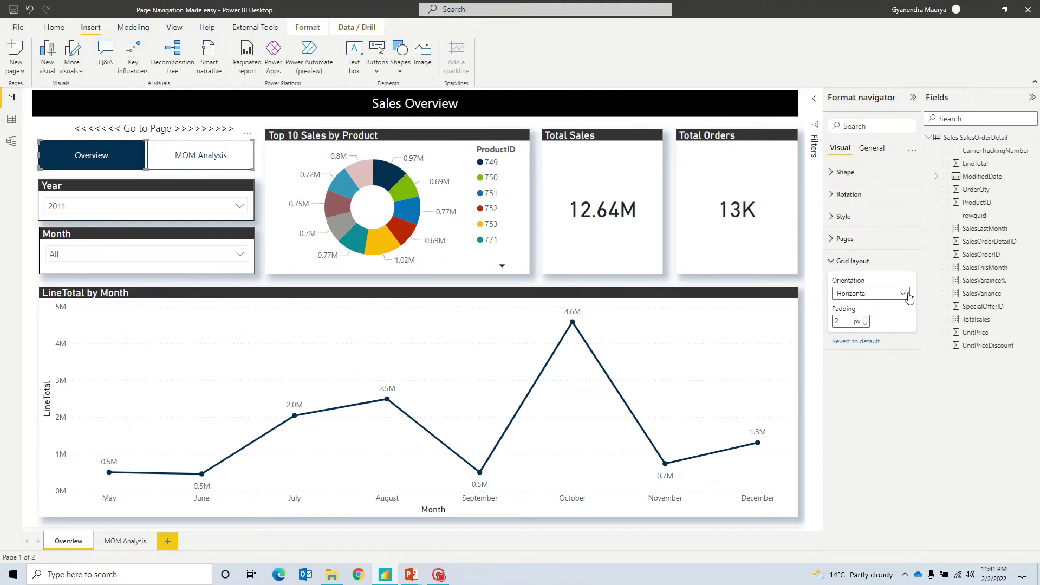
click(833, 241)
click(900, 348)
click(843, 358)
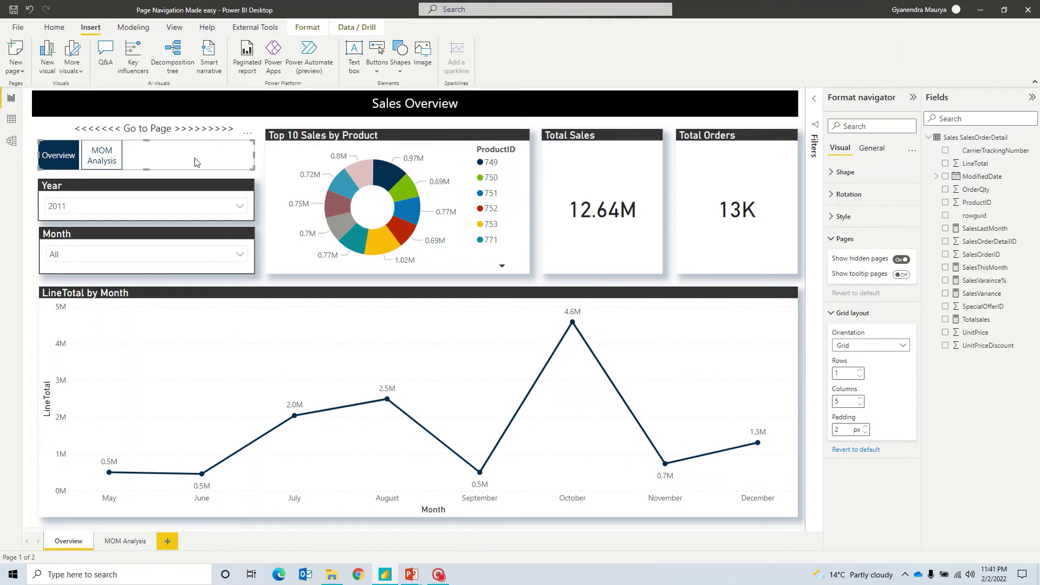
click(859, 371)
click(860, 404)
click(860, 404)
click(860, 405)
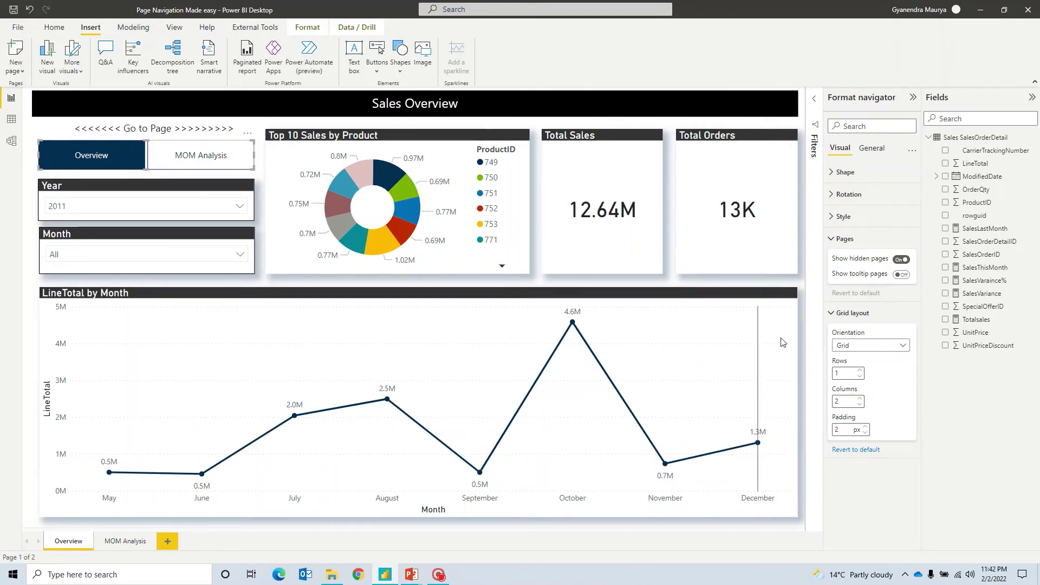
Switch the navigator back to Horizontal orientation with 5 px padding.
click(881, 348)
click(861, 385)
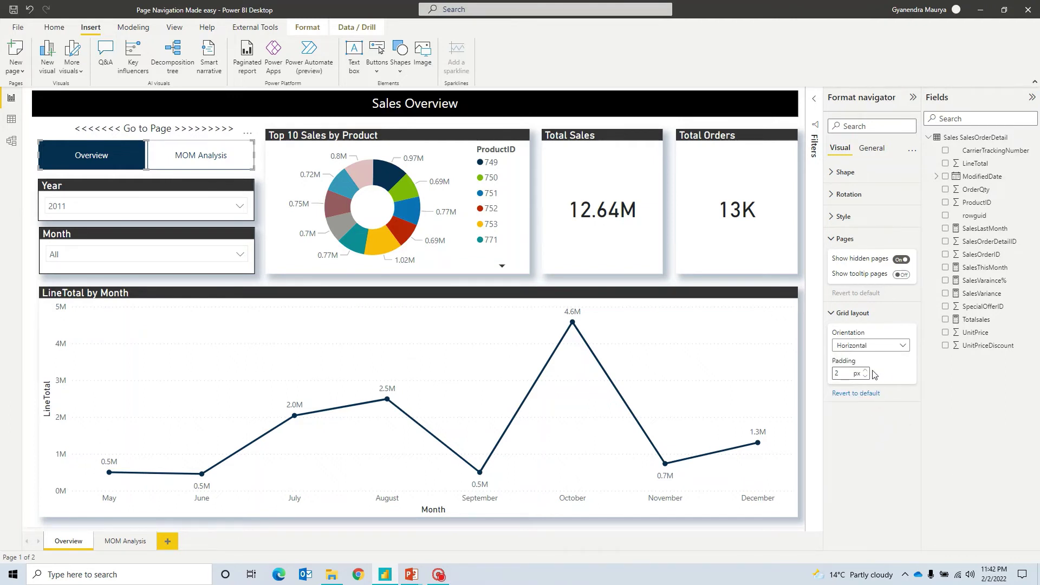
drag(838, 373, 824, 374)
text(5)
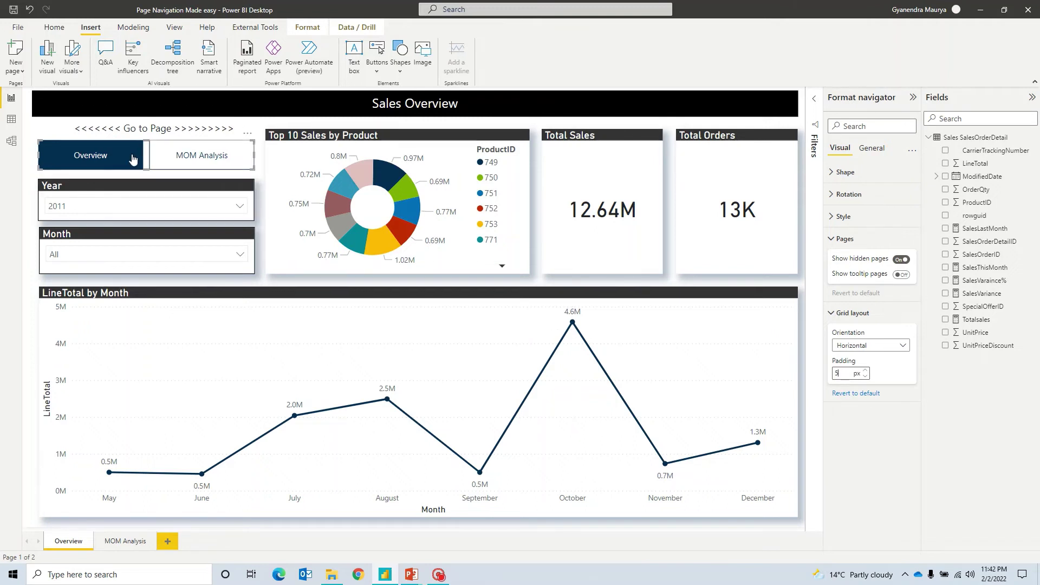
Jump to the Sales MOM page using the navigator's MOM Analysis button.
click(25, 127)
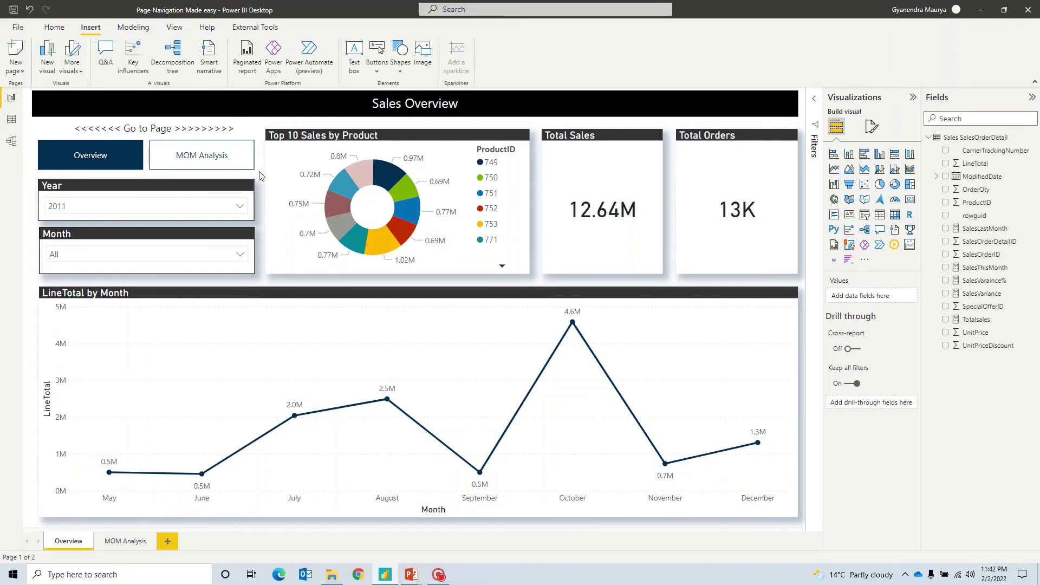
ctrl+click(196, 162)
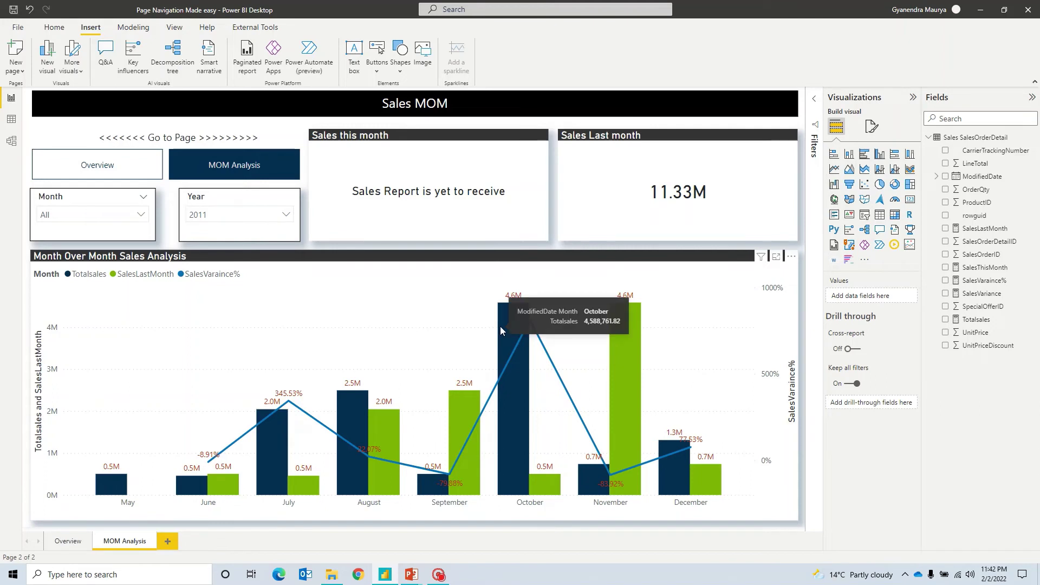
Delete the MOM page's old navigator and copy the Overview page's navigator.
click(160, 166)
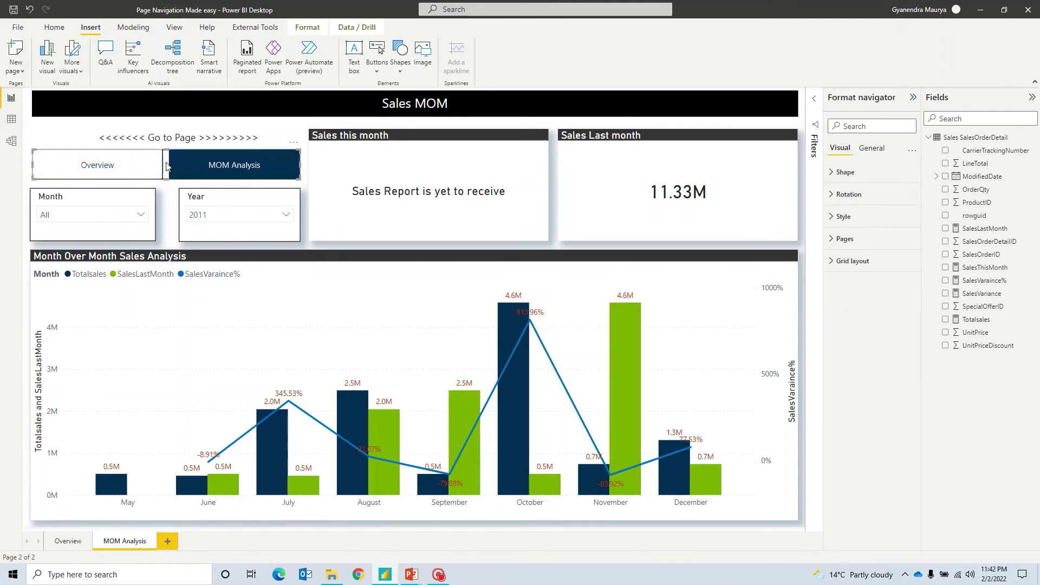
key(Delete)
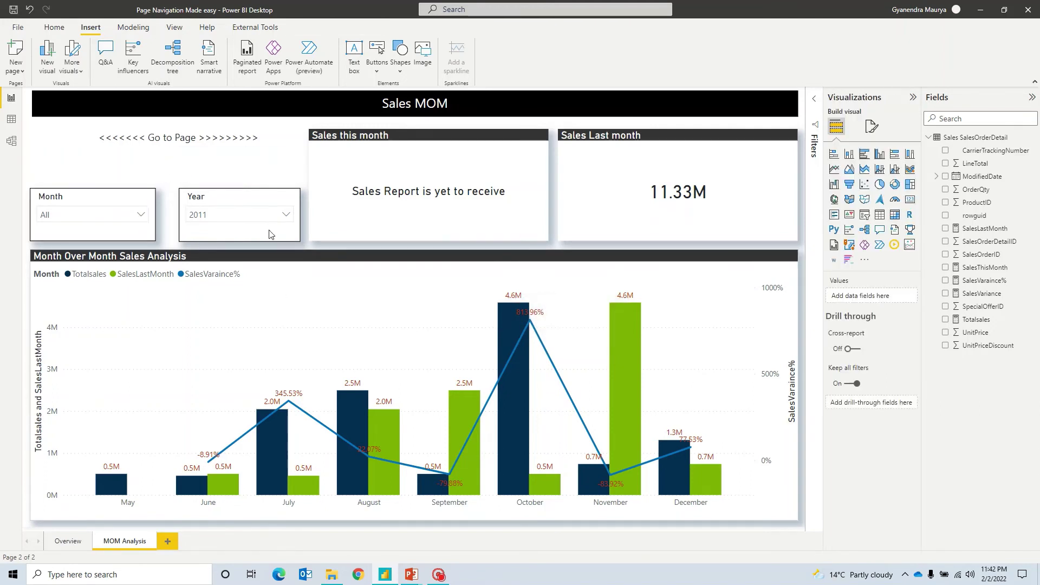
click(64, 541)
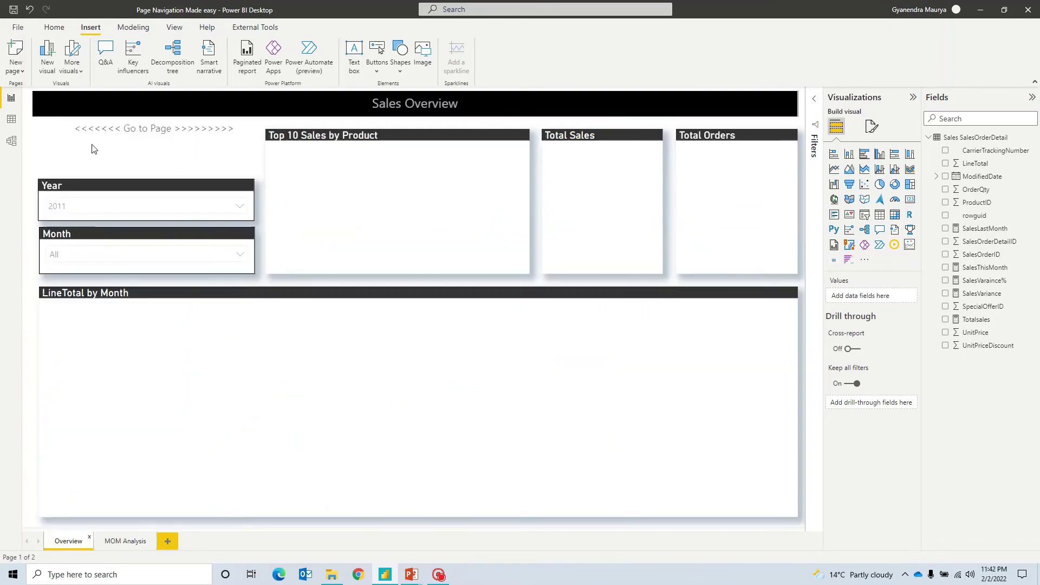
key(ctrl+v)
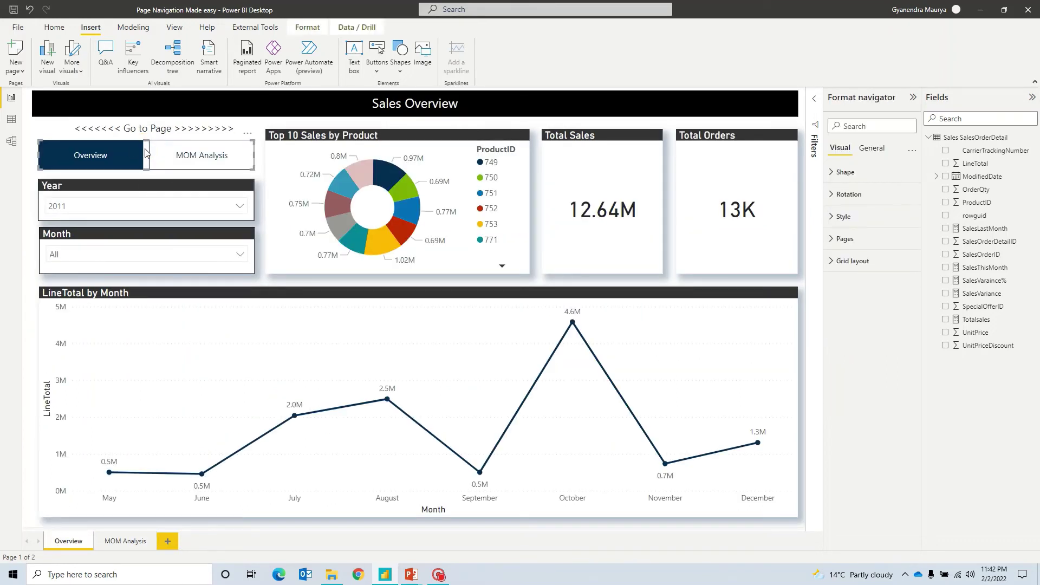
Paste the navigator onto MOM Analysis, placed under Go to Page and widened across the slicers.
click(126, 542)
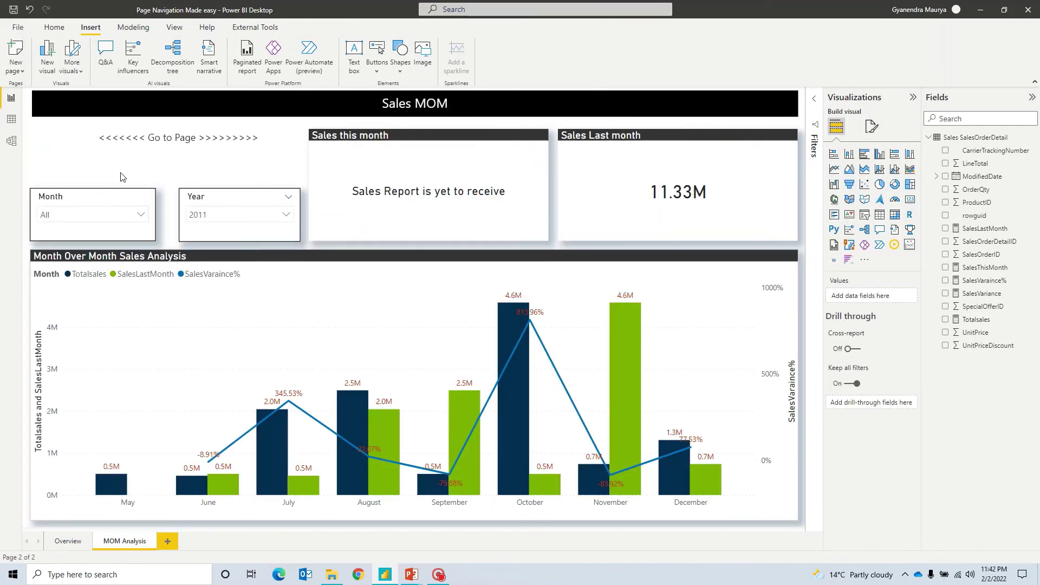
key(ctrl+v)
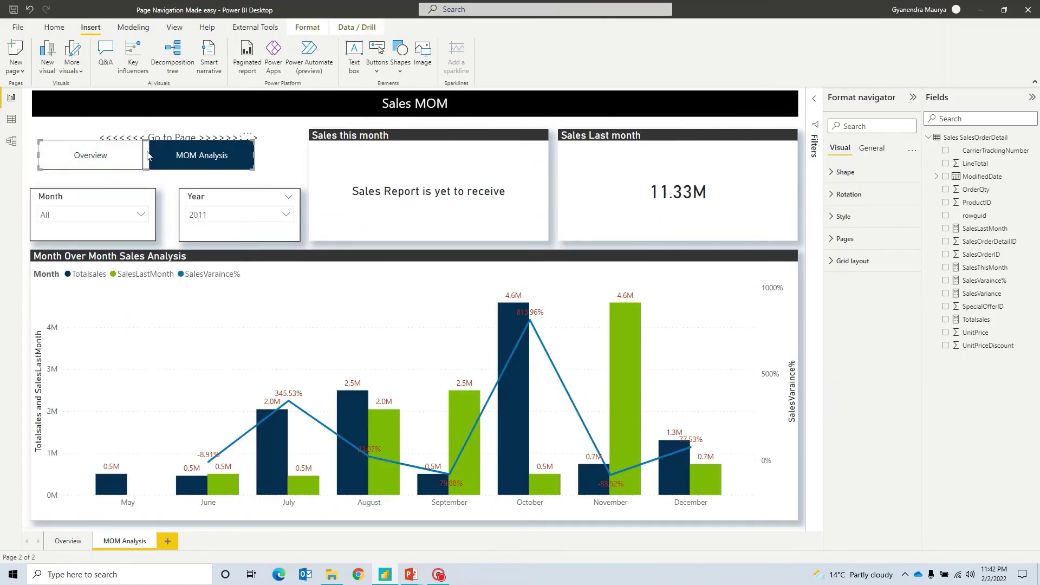
drag(144, 153, 140, 159)
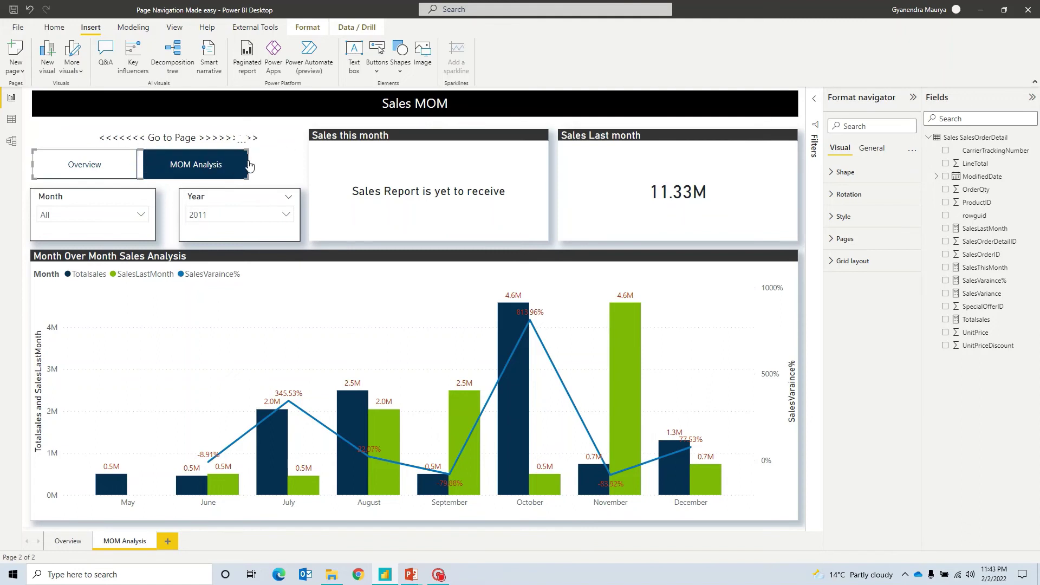
drag(250, 164, 300, 164)
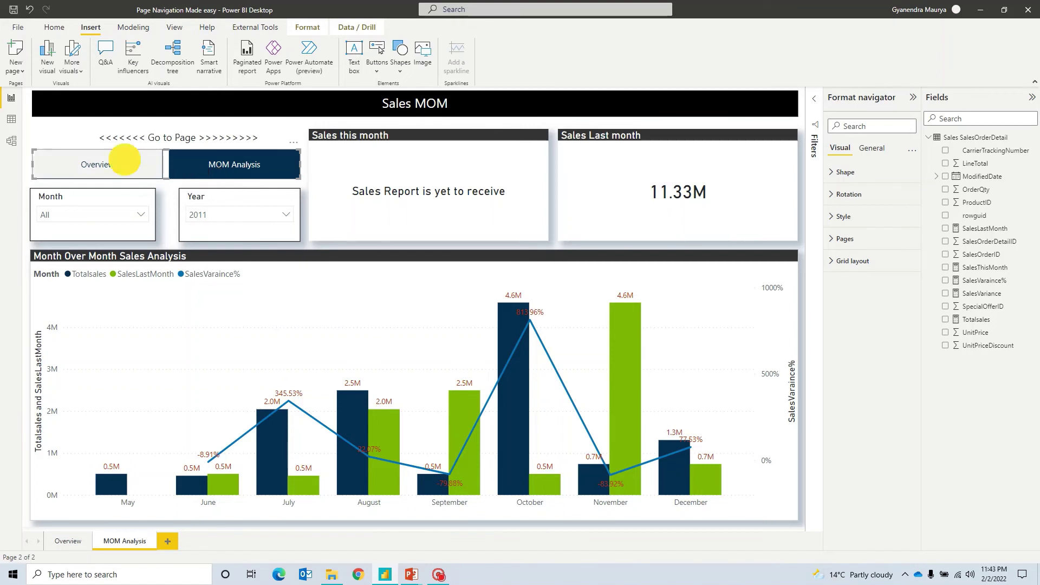
Go back to the Sales Overview page, then use the navigator's MOM Analysis button to reach Sales MOM.
ctrl+click(126, 165)
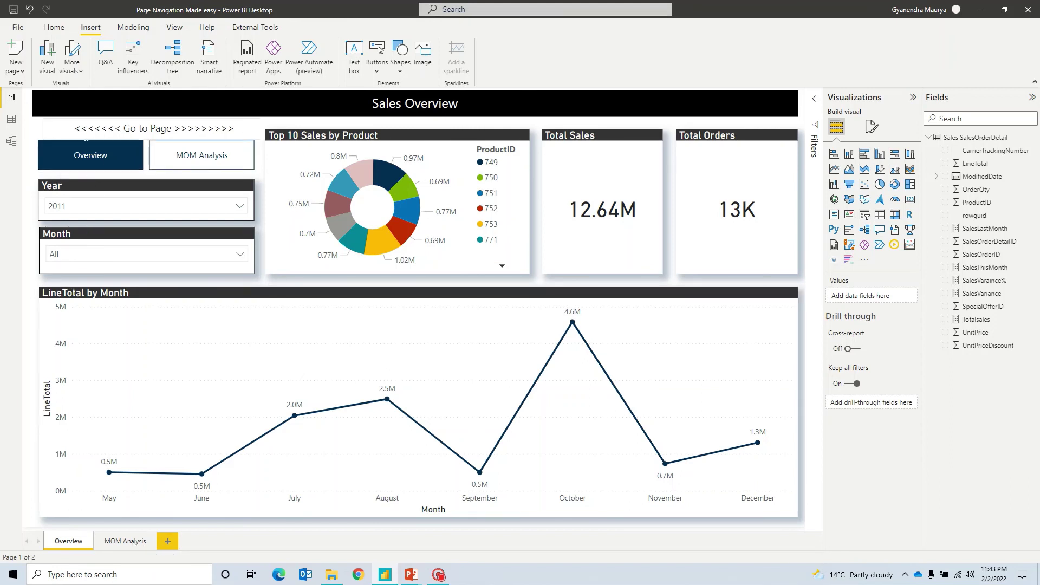
ctrl+click(188, 168)
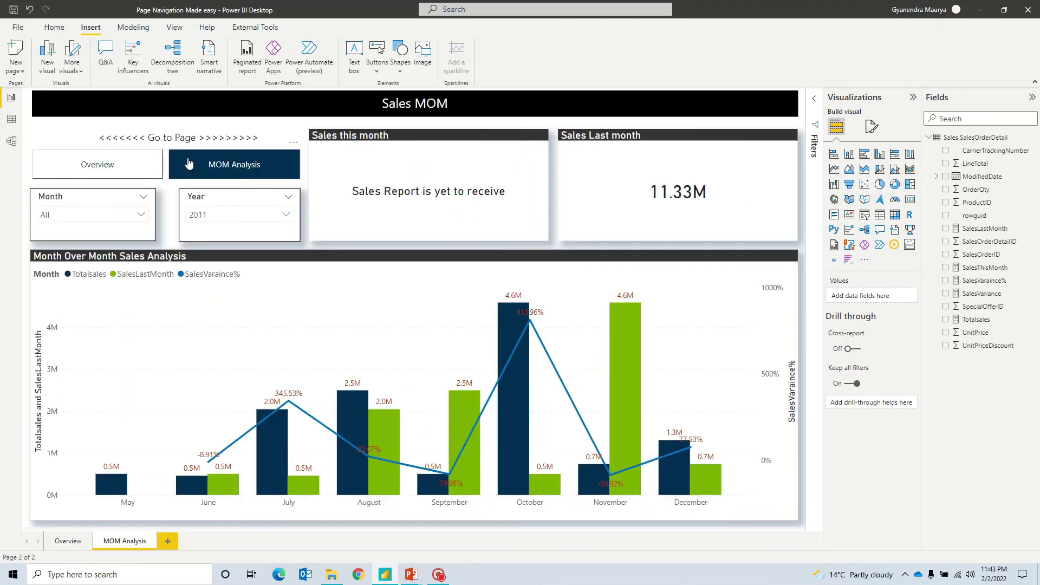
Switch from Power BI to the PowerPoint slideshow showing the page navigation tips slide.
key(alt+Tab)
key(alt+Tab)
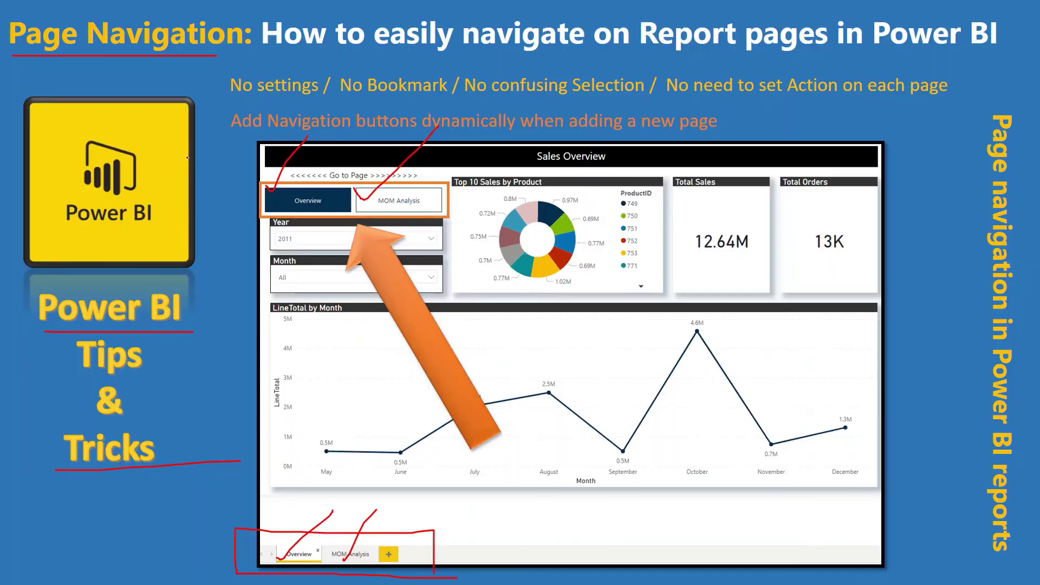